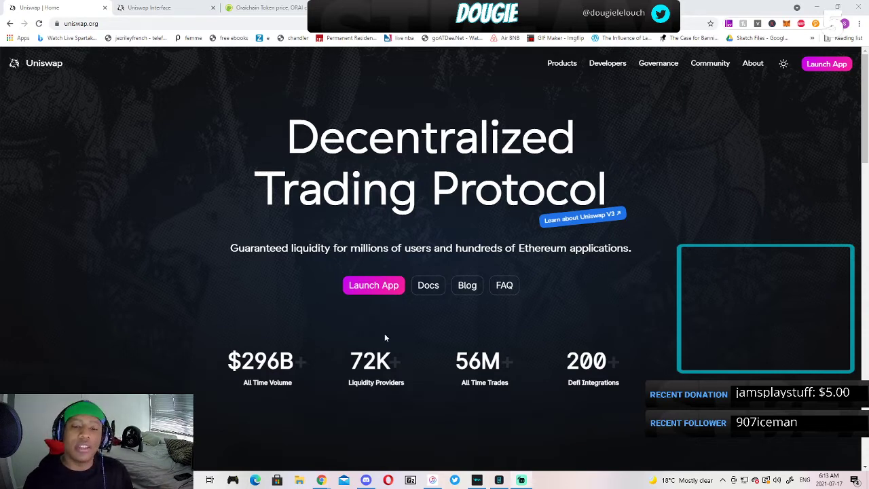
# Launch the Uniswap swap app from the landing page.
pyautogui.scroll(-1, 435, 115)
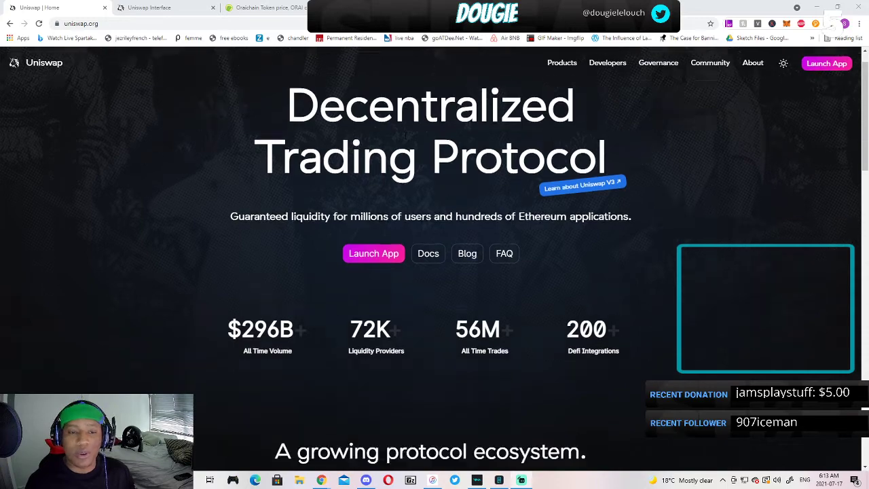
pyautogui.scroll(1, 407, 125)
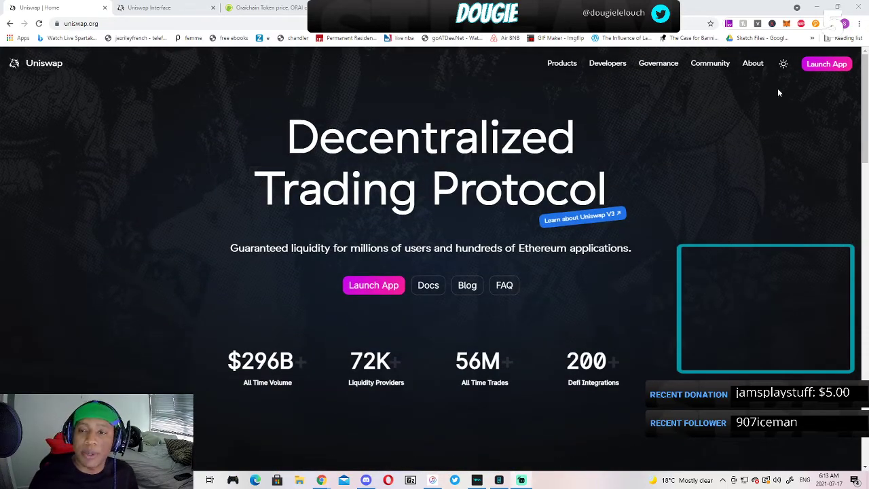
pyautogui.click(828, 63)
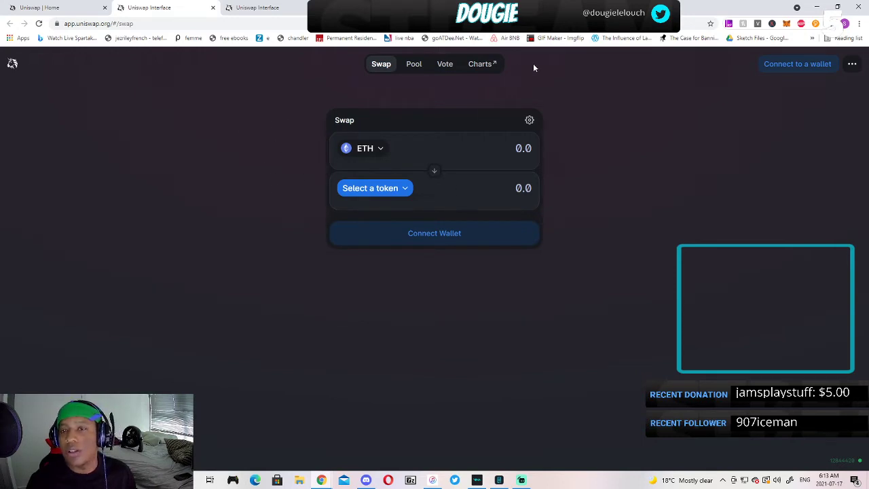
# Connect the MetaMask wallet to Uniswap and approve the connection in MetaMask.
pyautogui.click(807, 66)
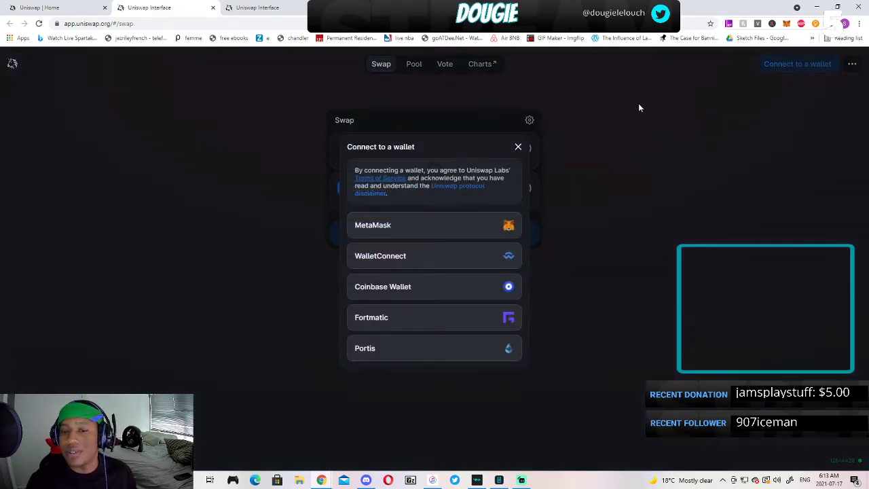
pyautogui.click(502, 225)
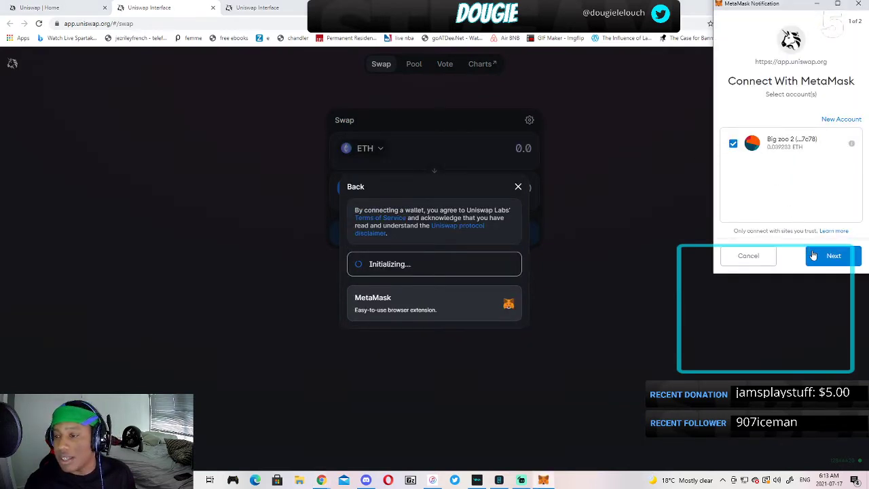
pyautogui.click(813, 256)
pyautogui.click(820, 260)
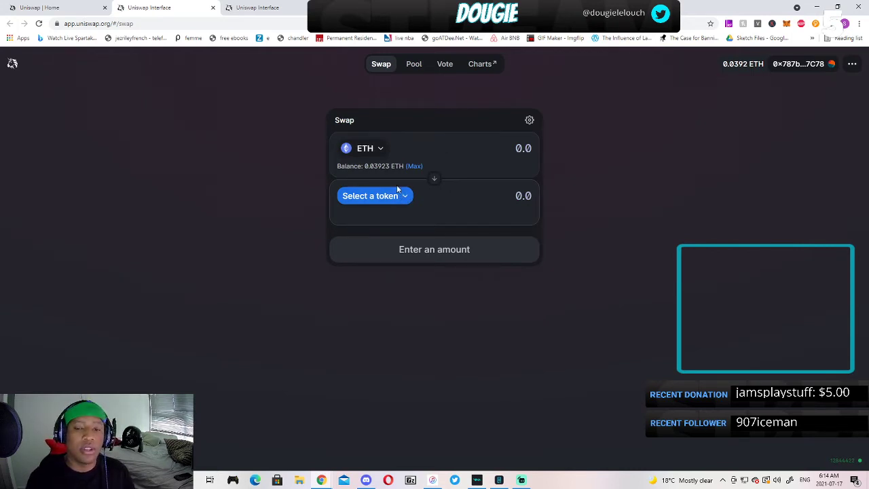
# Switch to the CoinGecko Oraichain Token (ORAI) tab and copy its contract address.
pyautogui.hotkey('ctrl', 'Tab')
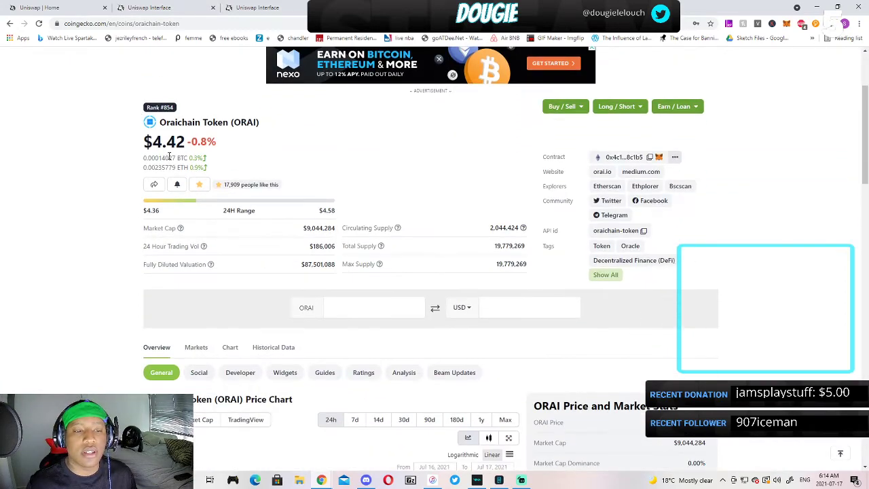
pyautogui.scroll(2, 185, 126)
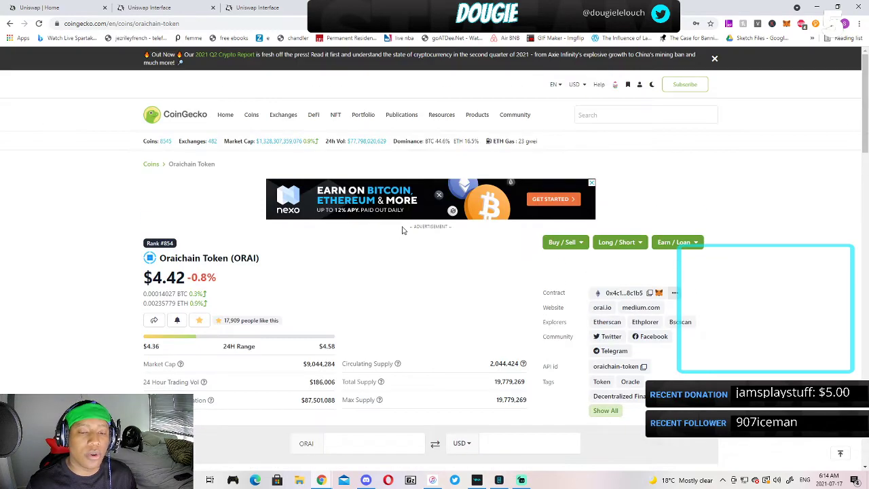
pyautogui.scroll(-2, 369, 202)
pyautogui.scroll(2, 368, 202)
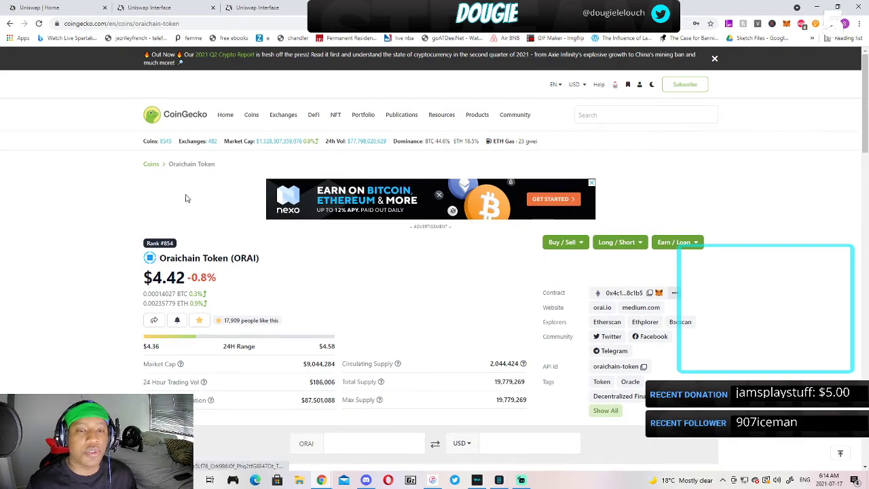
pyautogui.scroll(-3, 258, 214)
pyautogui.scroll(2, 285, 201)
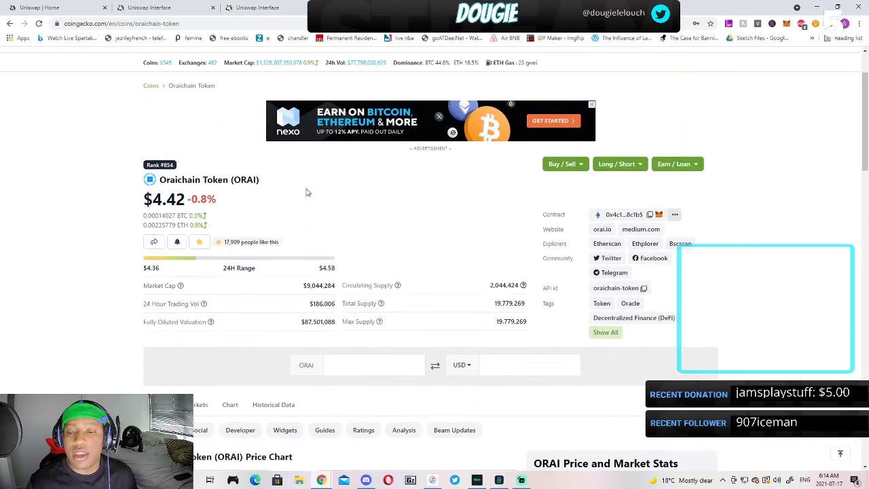
pyautogui.scroll(2, 305, 157)
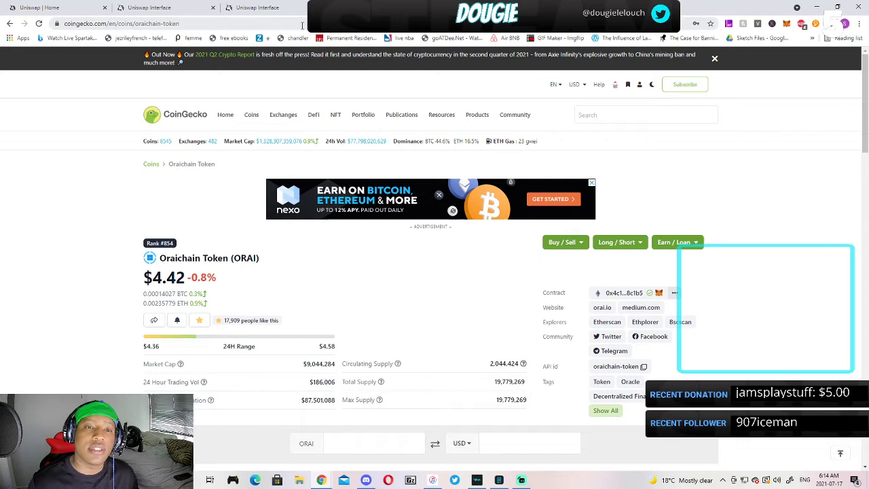
# Import ORAI by its pasted contract address as output, enter max ETH (0.0292), and route via V2.
pyautogui.click(157, 10)
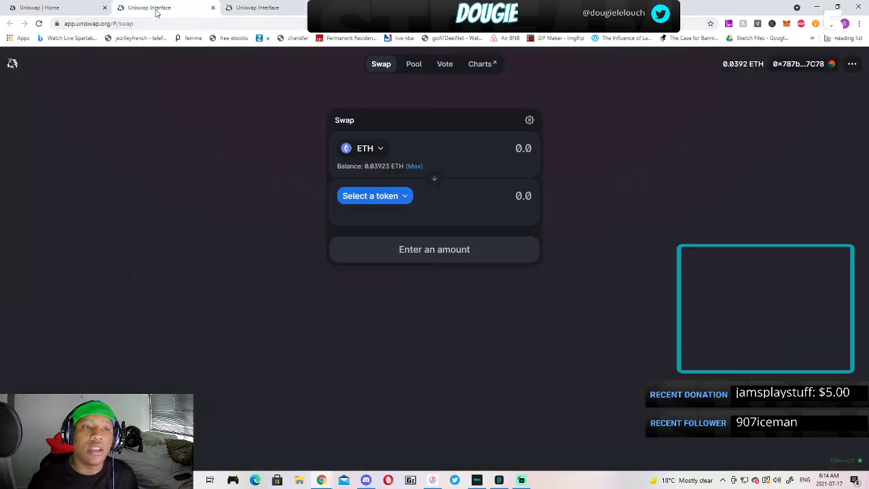
pyautogui.click(391, 197)
pyautogui.rightClick(384, 123)
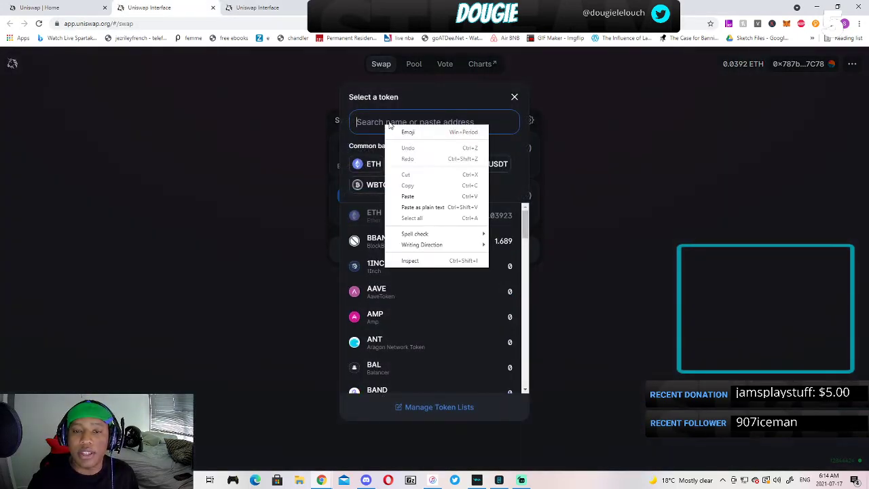
pyautogui.click(427, 195)
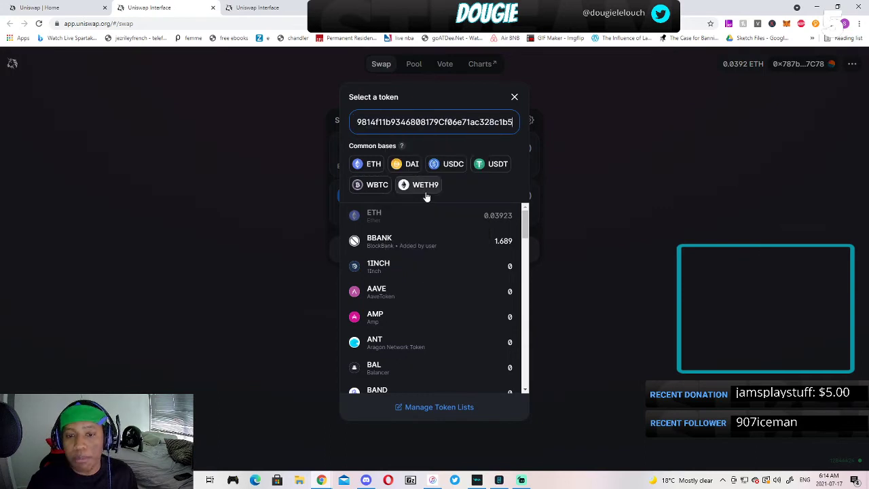
pyautogui.click(502, 224)
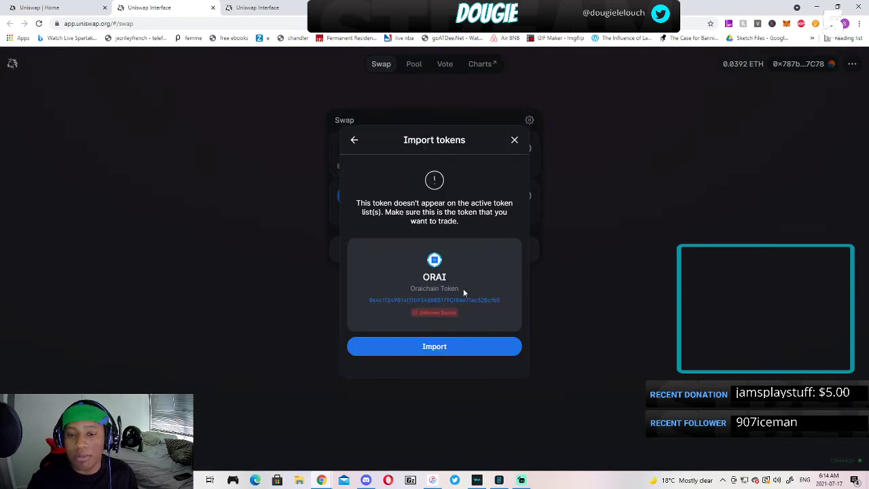
pyautogui.click(439, 346)
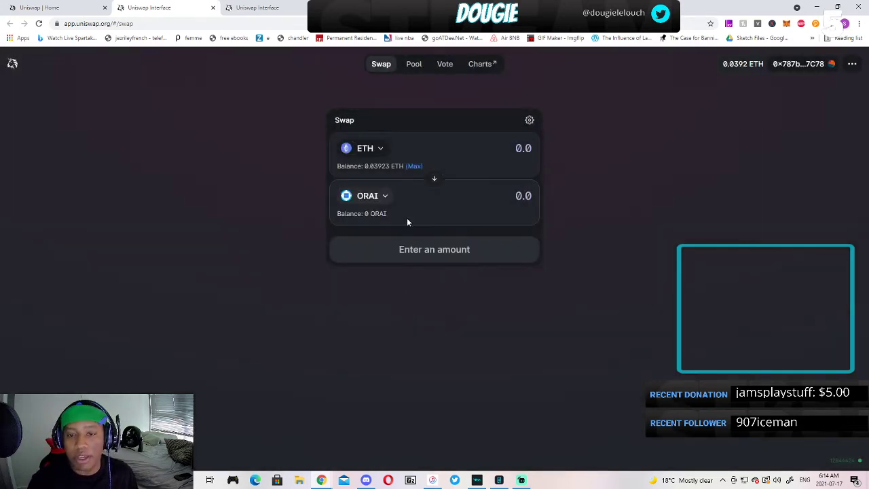
pyautogui.click(412, 167)
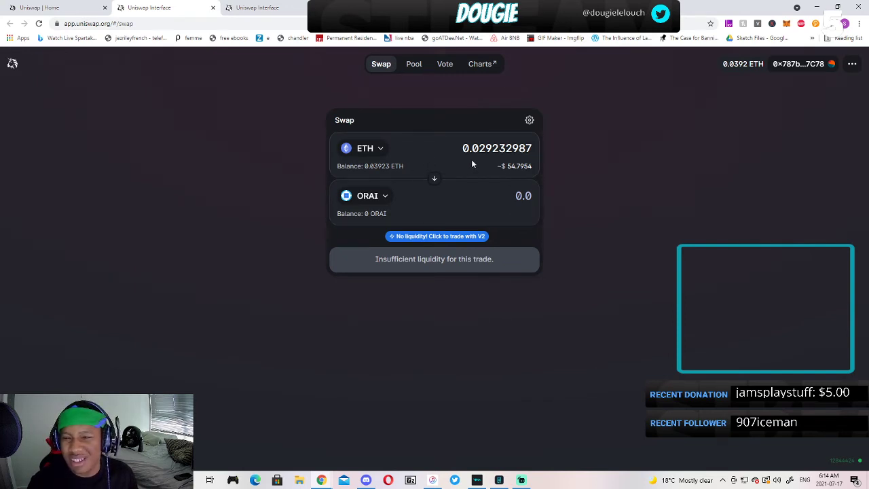
pyautogui.click(439, 241)
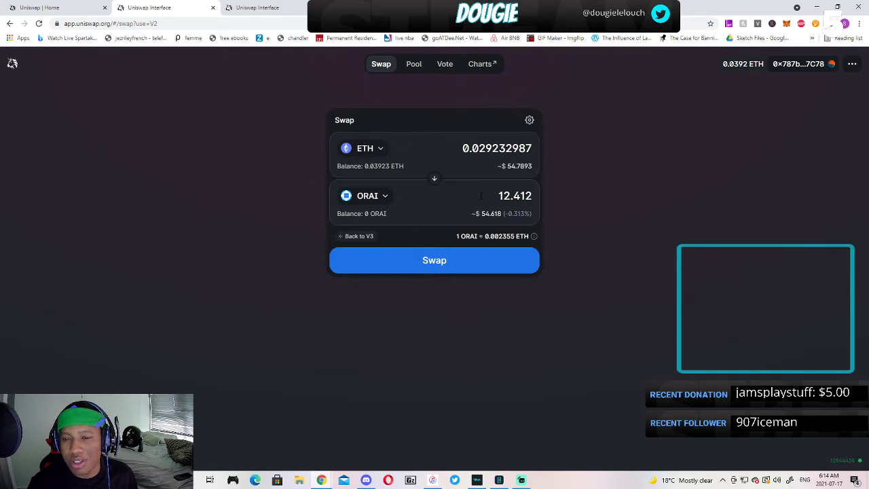
# Submit and approve the 0.02923 ETH for 12.41 ORAI swap, then view it as pending.
pyautogui.click(438, 254)
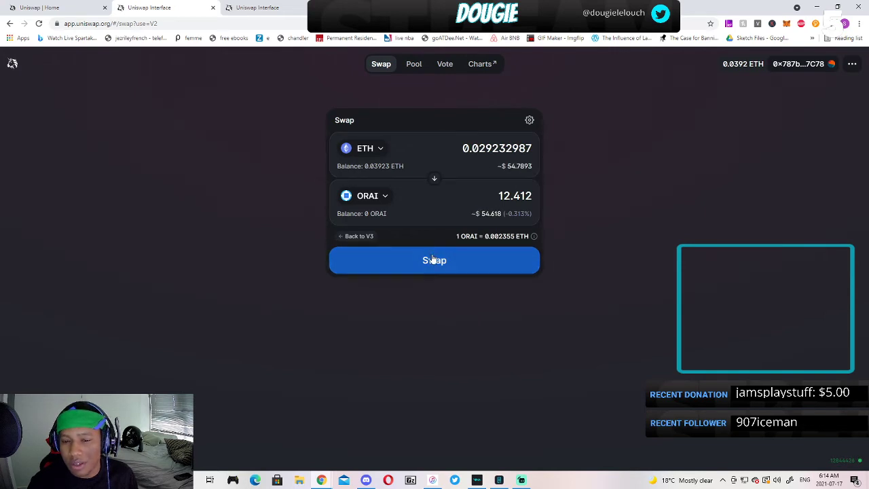
pyautogui.click(442, 357)
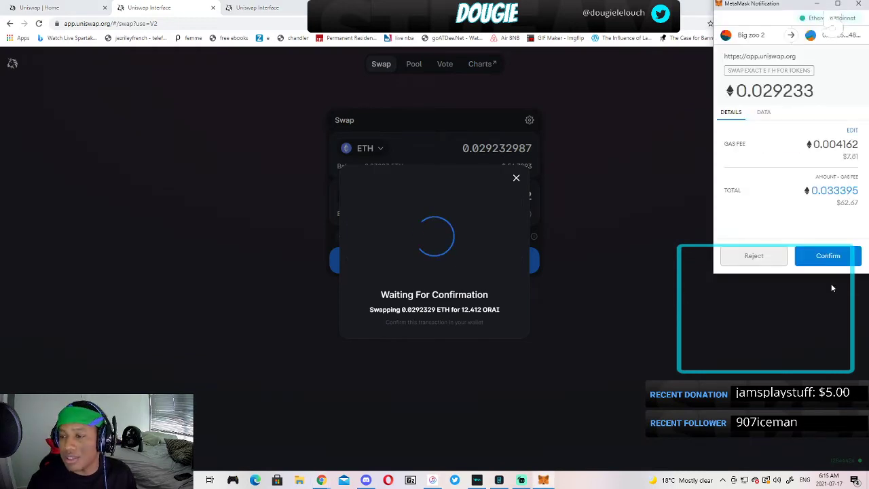
pyautogui.click(827, 257)
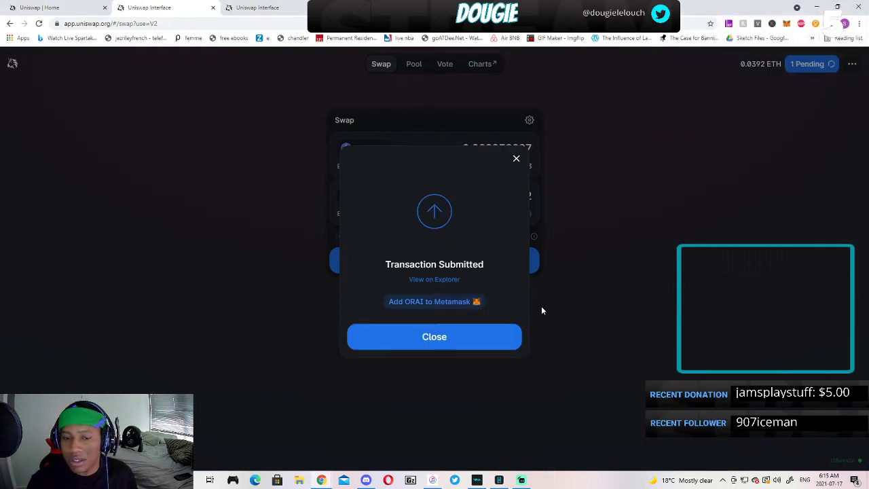
pyautogui.click(475, 339)
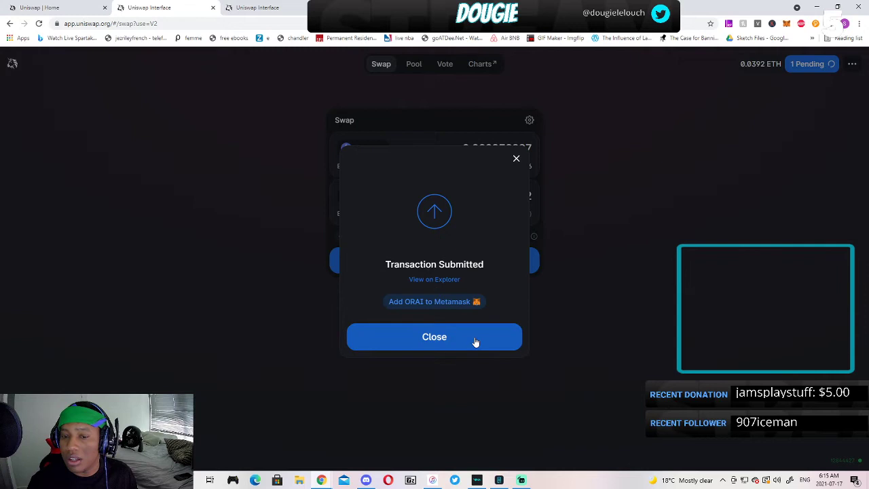
pyautogui.click(811, 64)
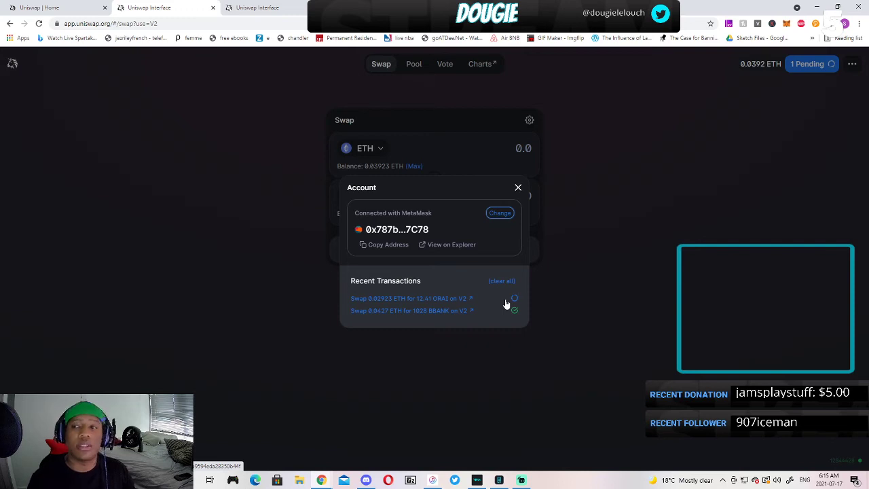
# Check the Swap Exact ETH For Tokens activity in MetaMask until it confirms, then close the wallet.
pyautogui.click(785, 25)
pyautogui.scroll(-2, 706, 136)
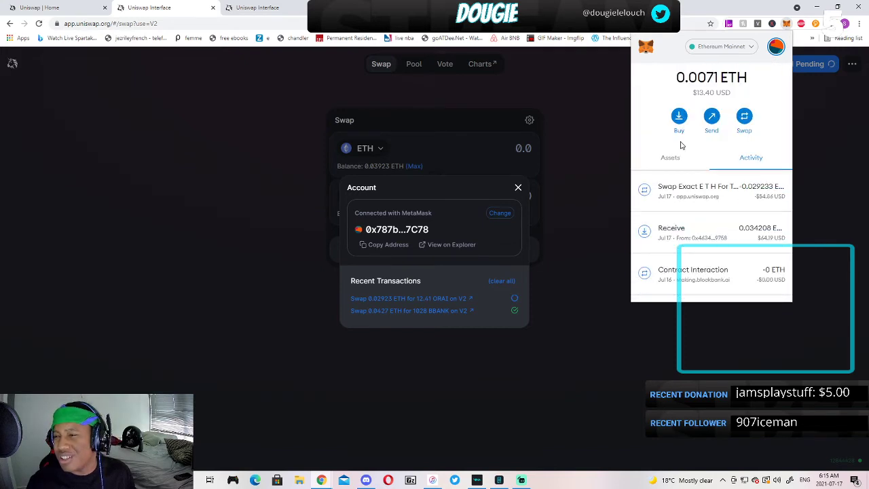
pyautogui.scroll(-1, 740, 176)
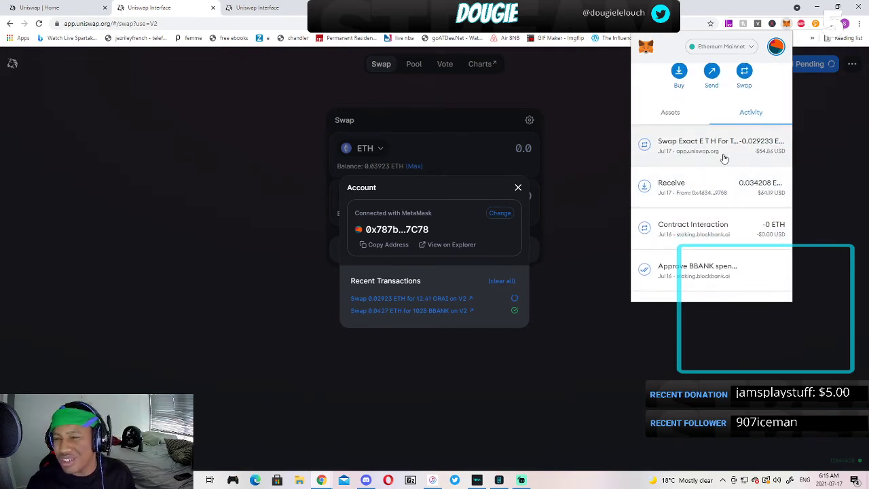
pyautogui.click(724, 159)
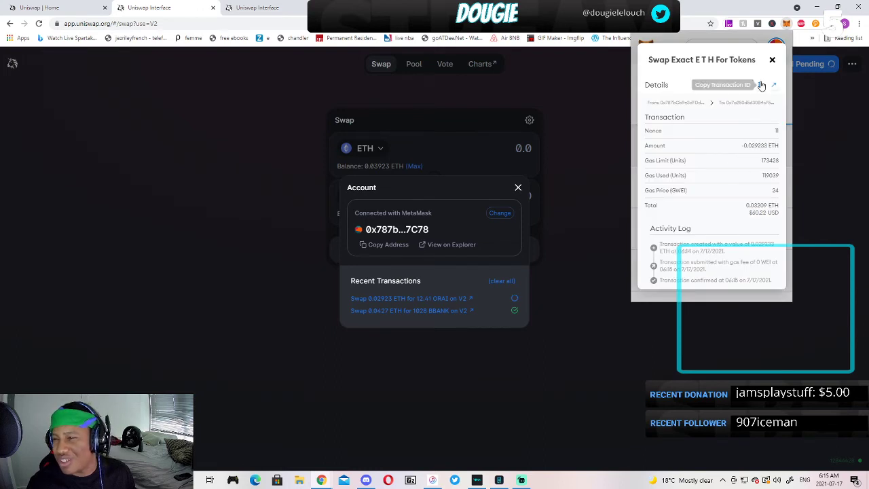
pyautogui.click(771, 59)
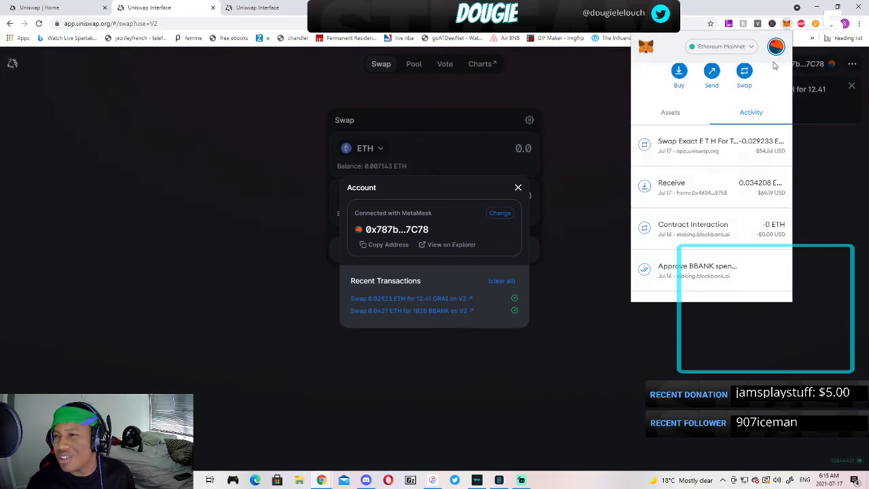
pyautogui.click(722, 150)
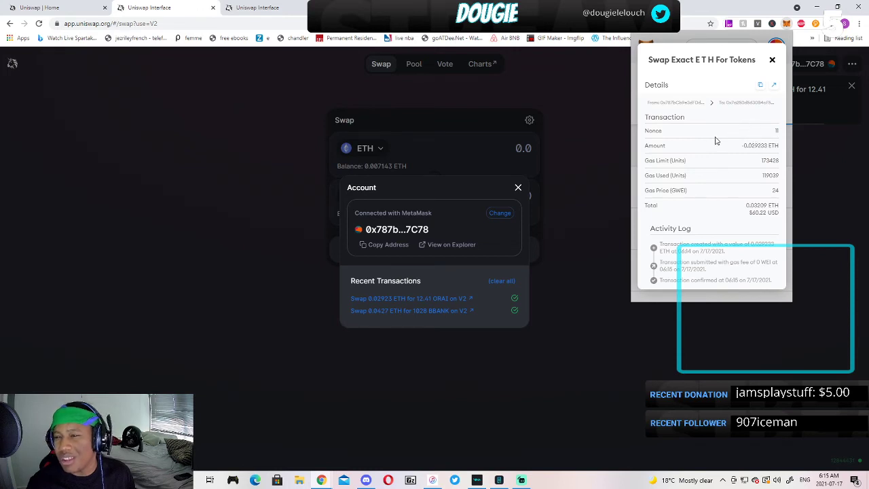
pyautogui.click(772, 61)
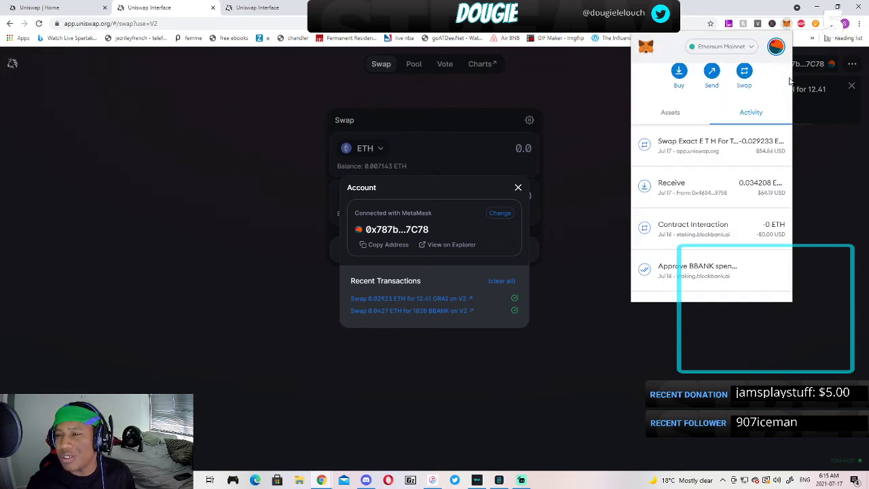
pyautogui.click(822, 180)
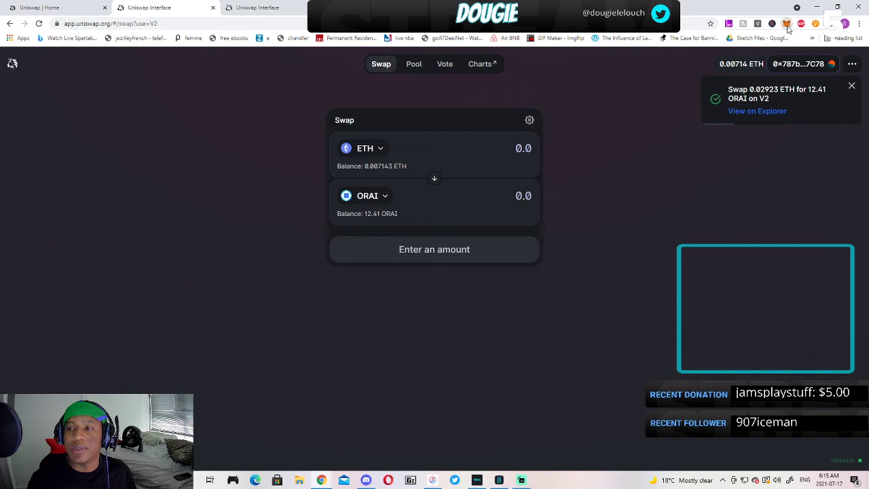
# Show MetaMask's Assets list scrolled to the 12.412 ORAI balance beside 0.0071 ETH.
pyautogui.click(785, 25)
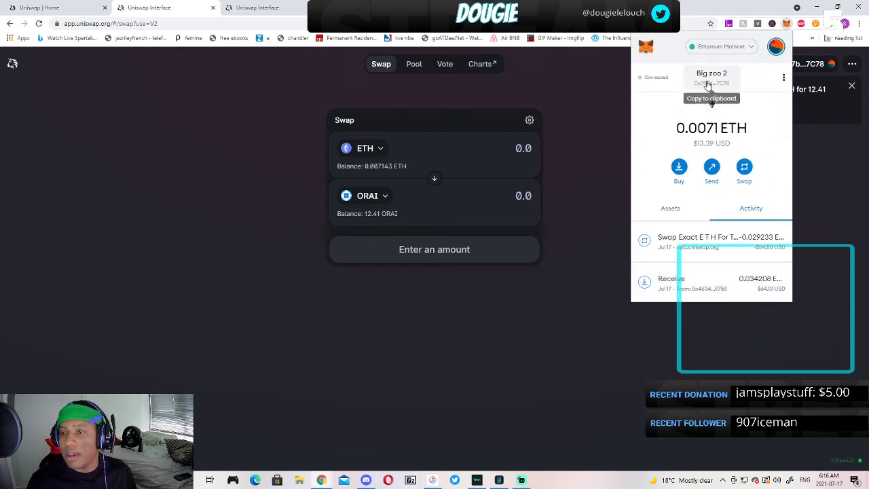
pyautogui.click(669, 208)
pyautogui.scroll(-2, 732, 201)
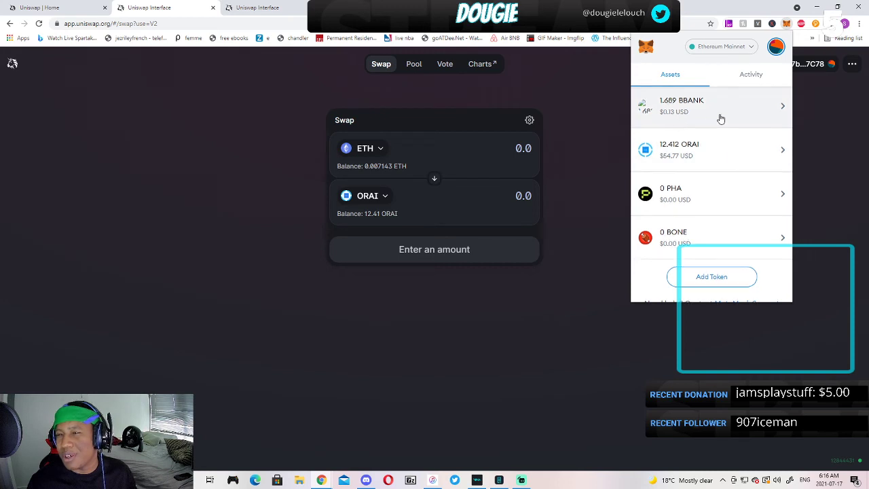
pyautogui.scroll(3, 721, 119)
pyautogui.scroll(-2, 686, 244)
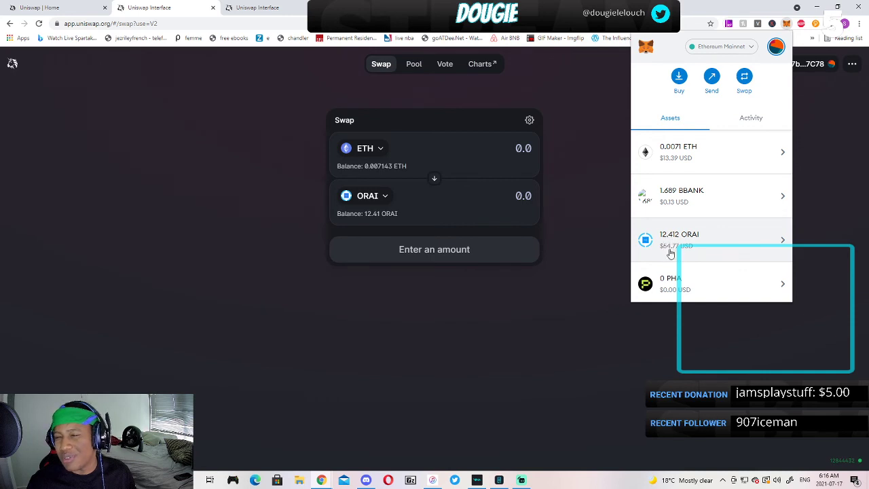
pyautogui.scroll(-1, 685, 255)
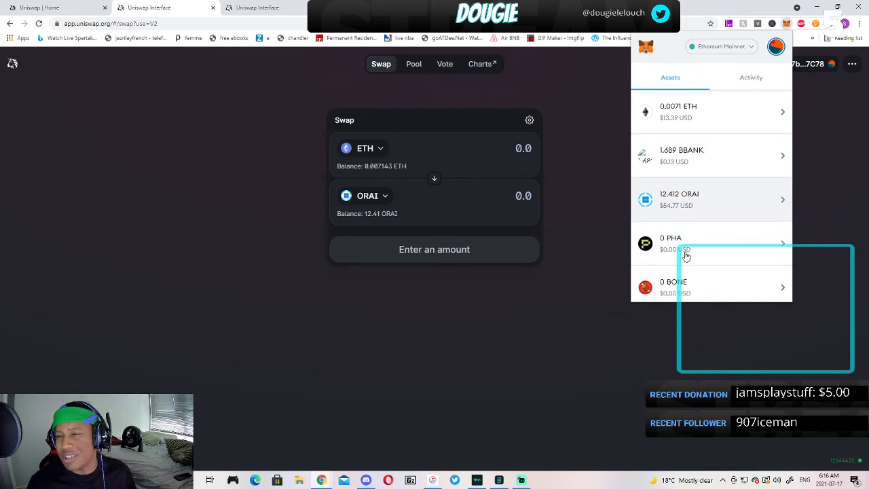